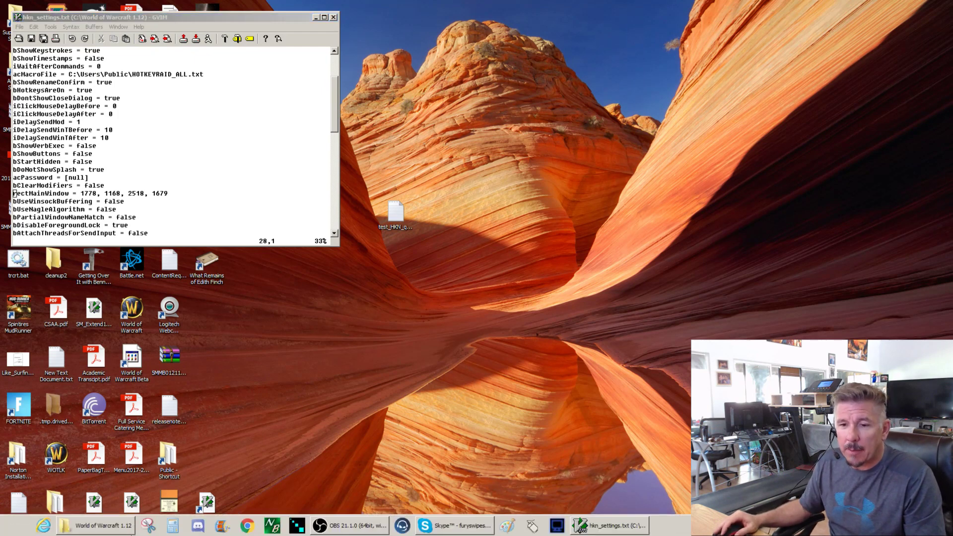
Locate hkn_settings.txt in the World of Warcraft 1.12 folder, then launch HotkeyNet beside GVim
{"action": "left_click", "coordinate": [99, 526]}
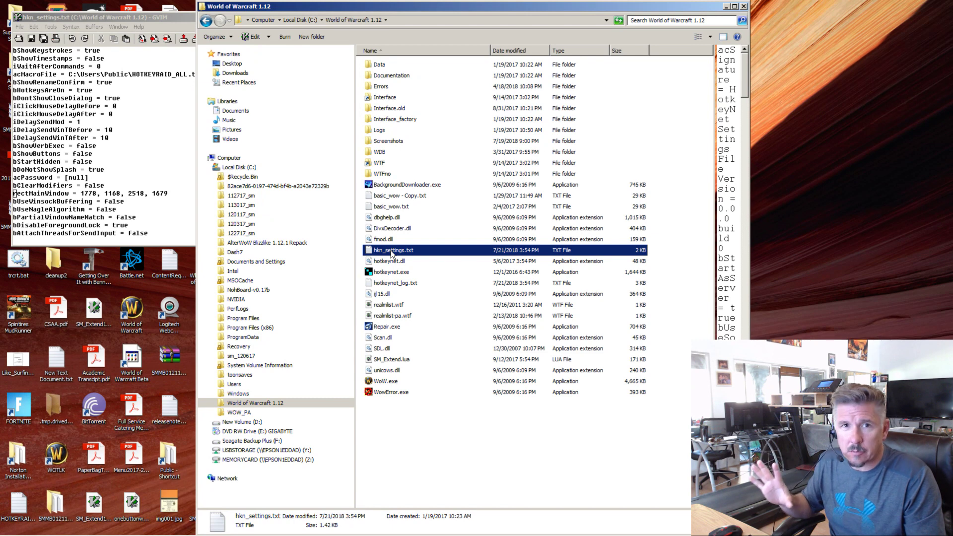
{"action": "left_click", "coordinate": [726, 7]}
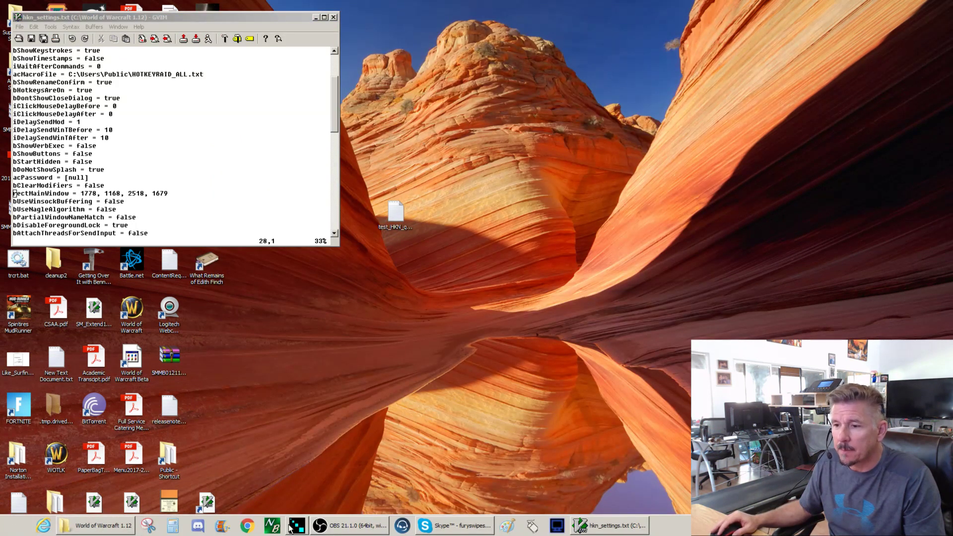
{"action": "left_click", "coordinate": [300, 525]}
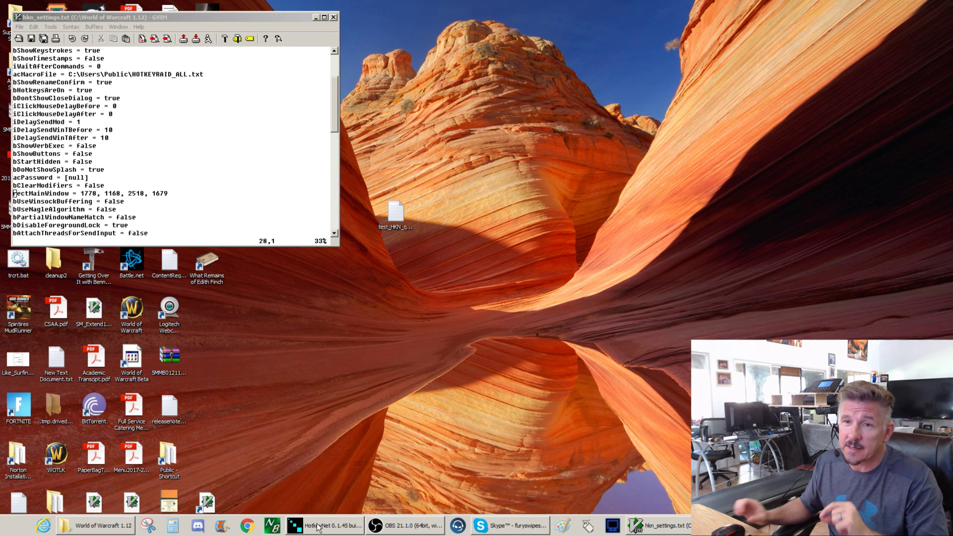
Reload hkn_settings.txt in GVim from disk with :e
{"action": "left_click", "coordinate": [318, 527]}
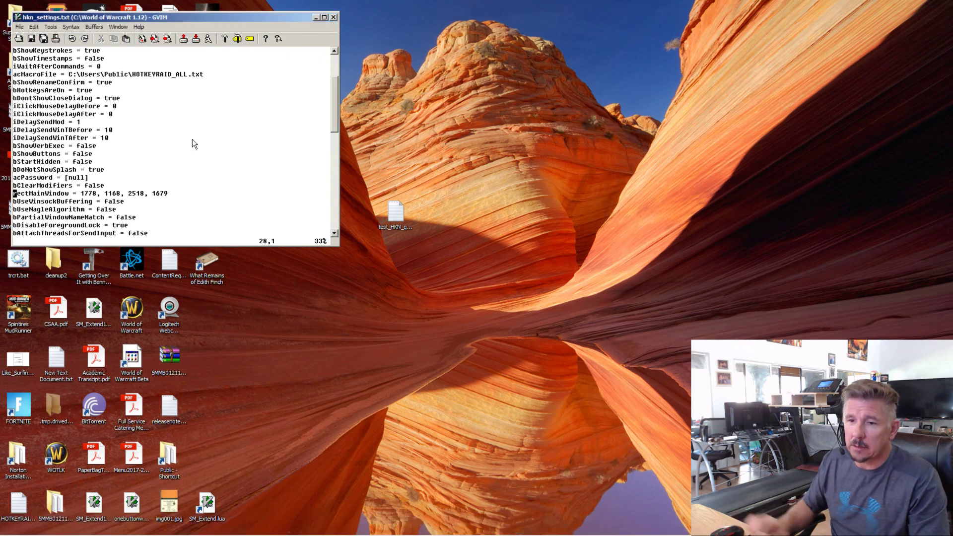
{"action": "type", "text": ":e"}
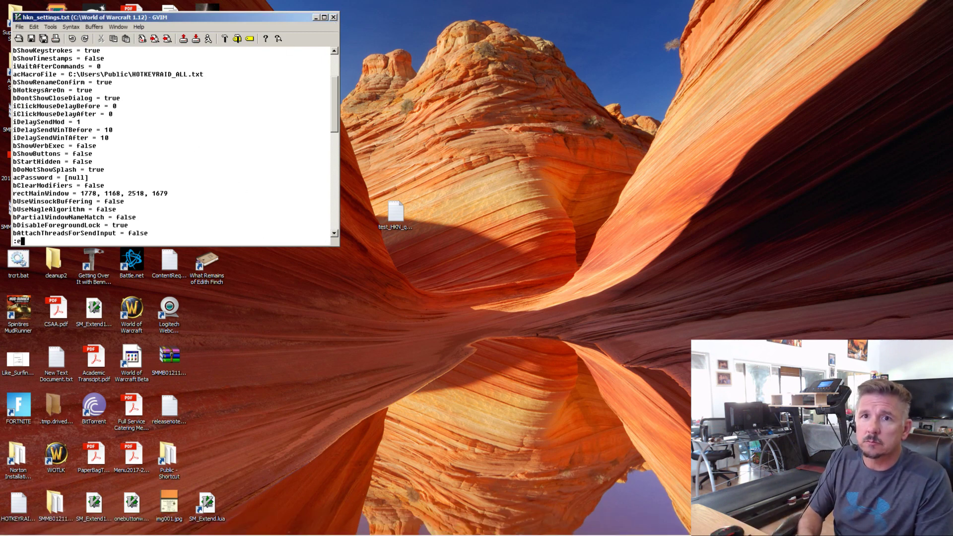
{"action": "key", "text": "Return"}
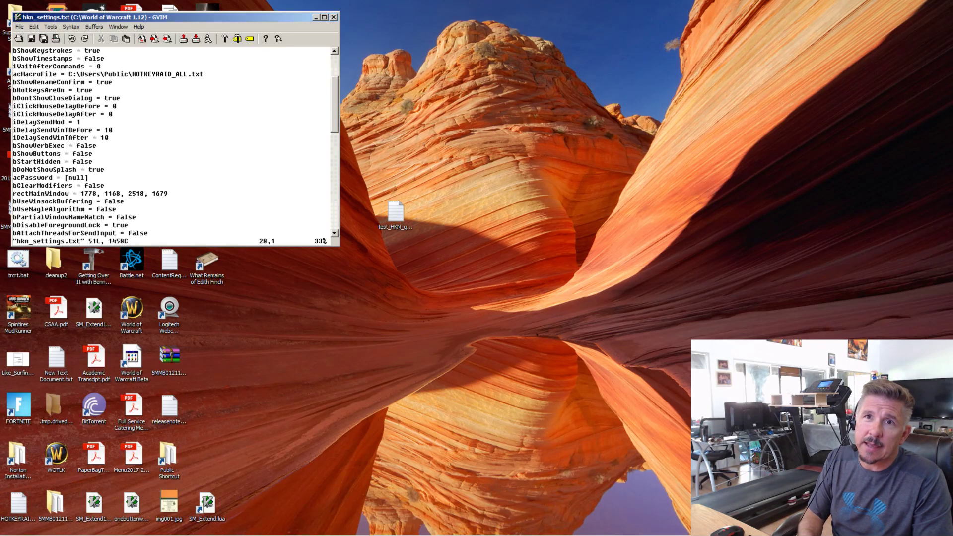
Delete the rectMainWindow line, save the file with :w, and relaunch HotkeyNet
{"action": "key", "text": "d"}
{"action": "key", "text": "d"}
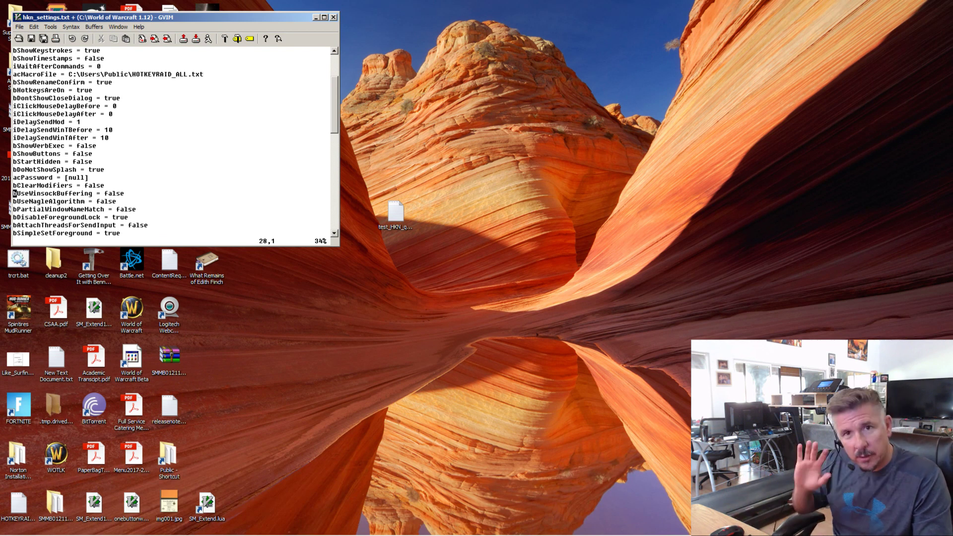
{"action": "type", "text": ":w"}
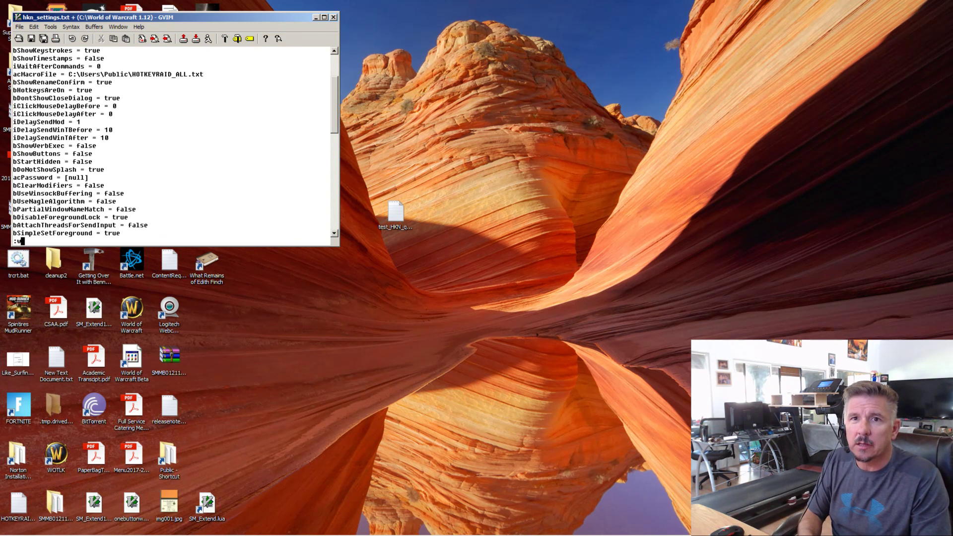
{"action": "key", "text": "Return"}
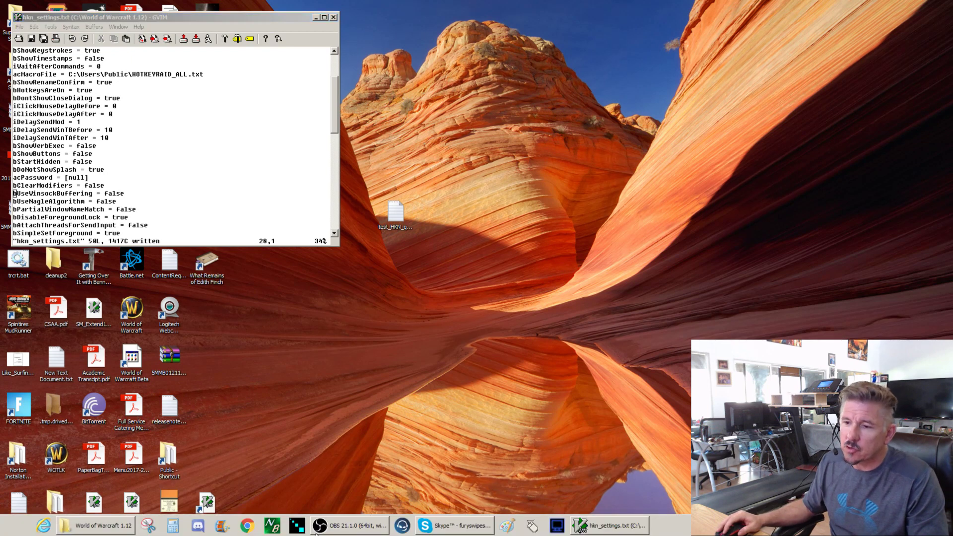
{"action": "left_click", "coordinate": [318, 525]}
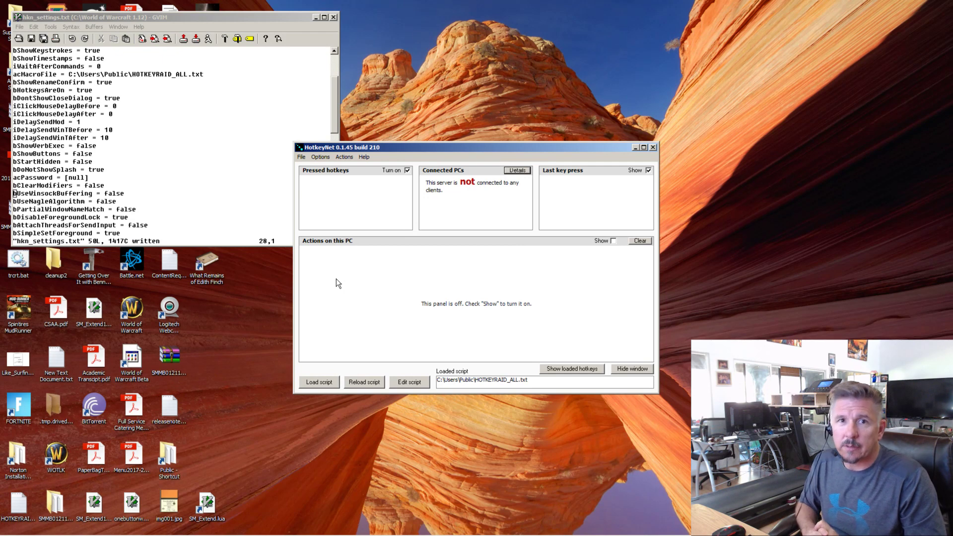
{"action": "left_click", "coordinate": [319, 157]}
{"action": "left_click", "coordinate": [327, 167]}
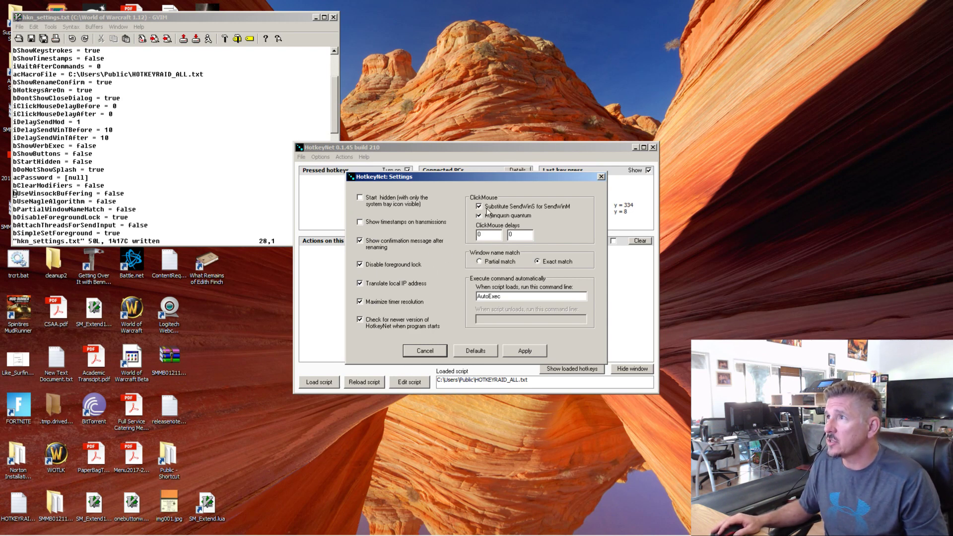
{"action": "left_click", "coordinate": [404, 371]}
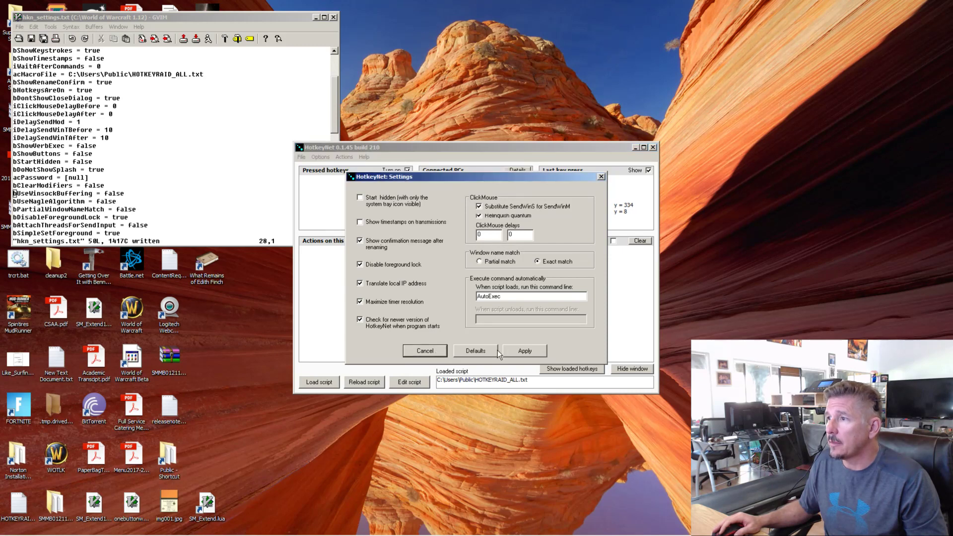
Review Connection Settings (server mode, port 1026, Nagle and Winsock buffering off) and cancel them unchanged
{"action": "left_click", "coordinate": [430, 351]}
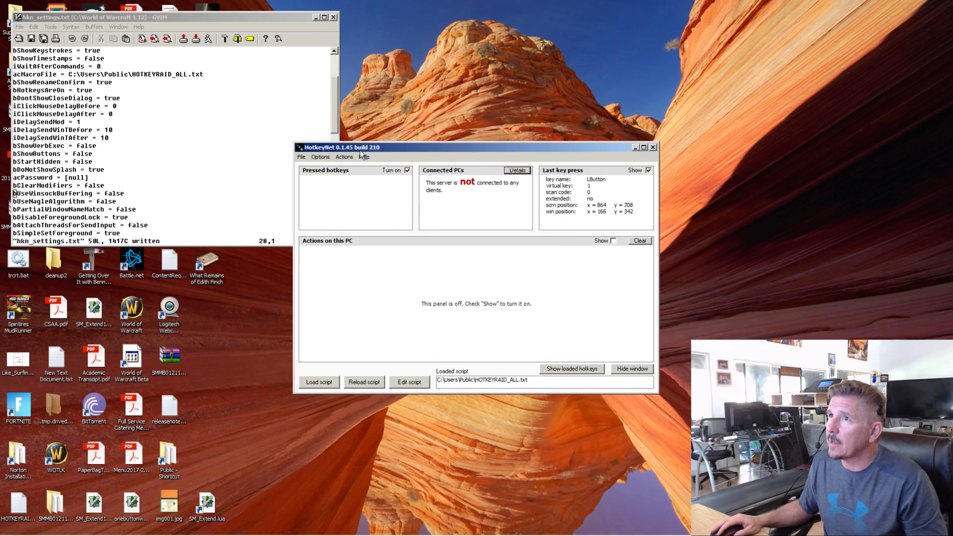
{"action": "left_click", "coordinate": [325, 156]}
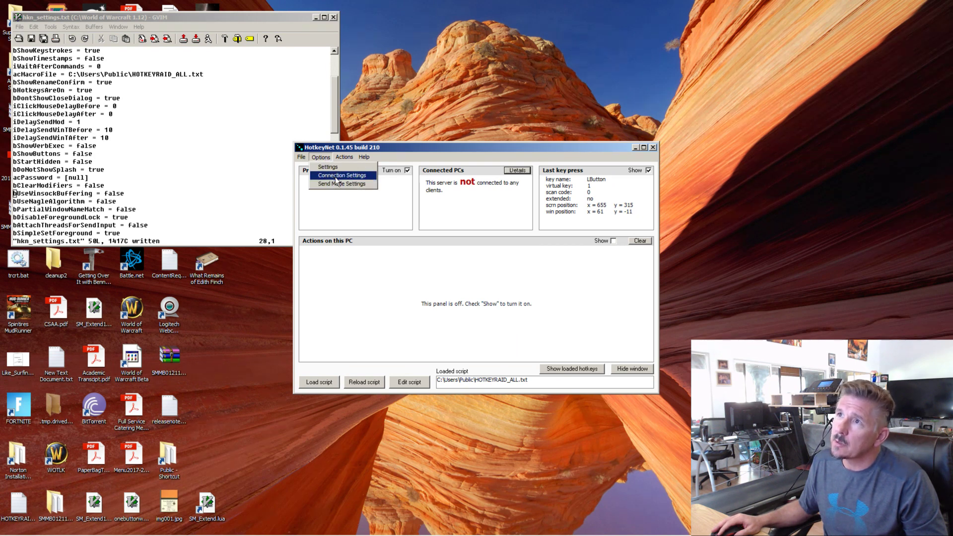
{"action": "left_click", "coordinate": [336, 177]}
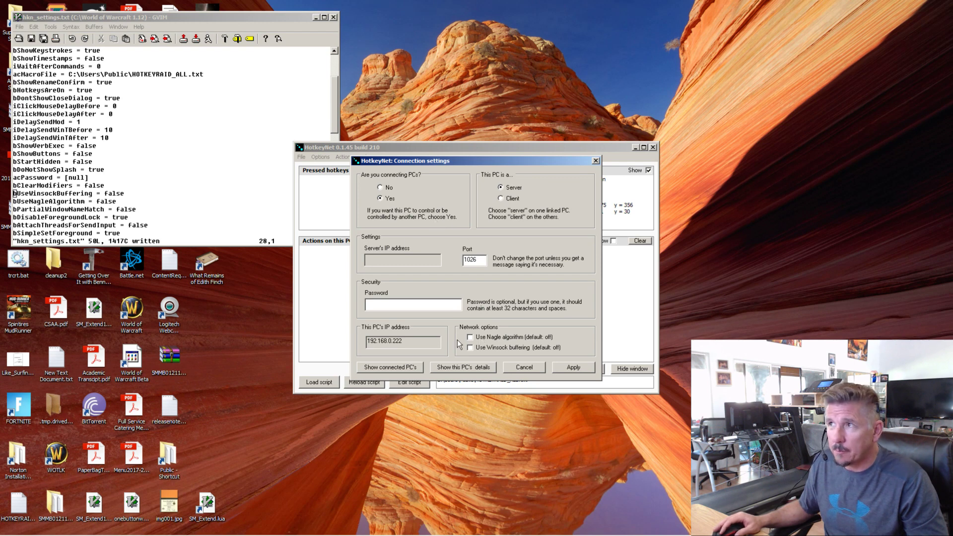
{"action": "left_click", "coordinate": [525, 366]}
{"action": "left_click", "coordinate": [324, 157]}
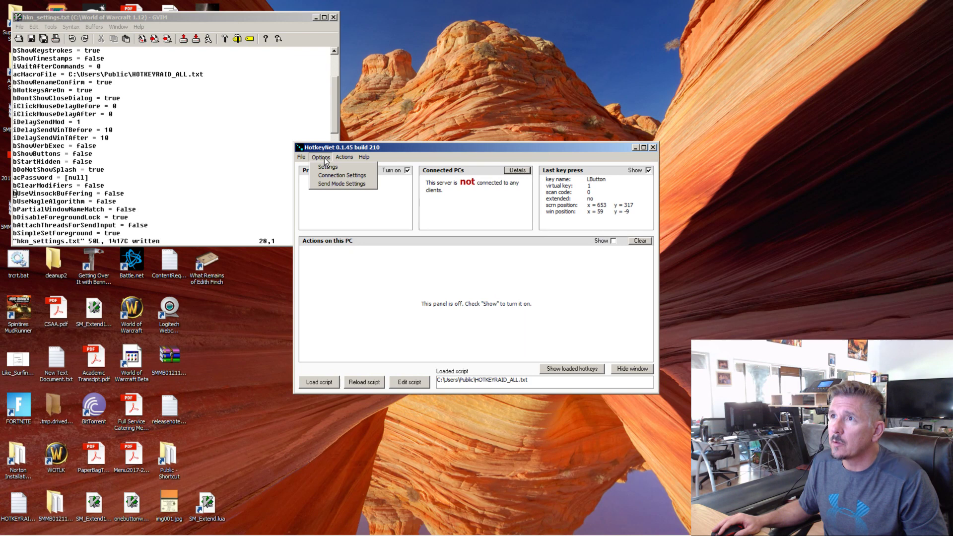
{"action": "mouse_move", "coordinate": [341, 159]}
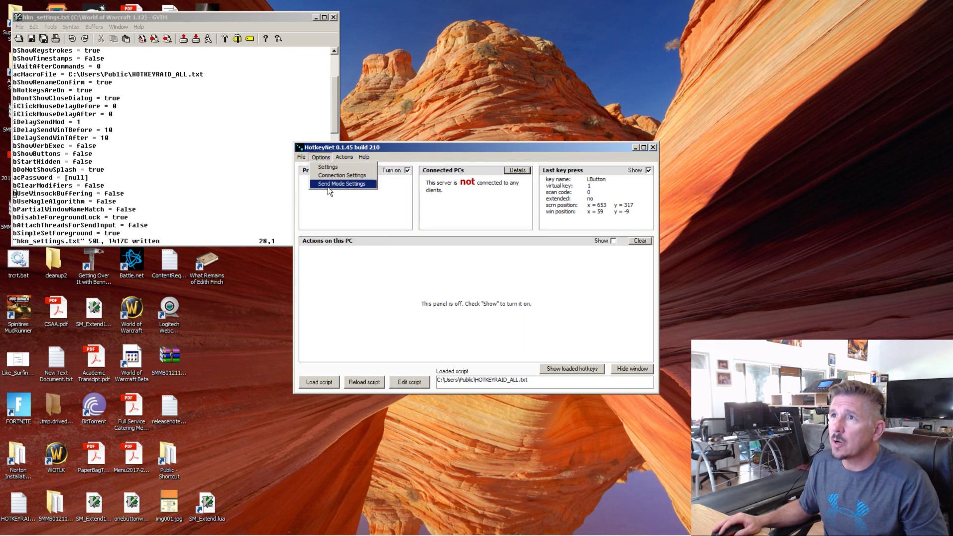
Uncheck 'Clear modifiers before executing hotkey' in Send Mode Settings
{"action": "left_click", "coordinate": [328, 183]}
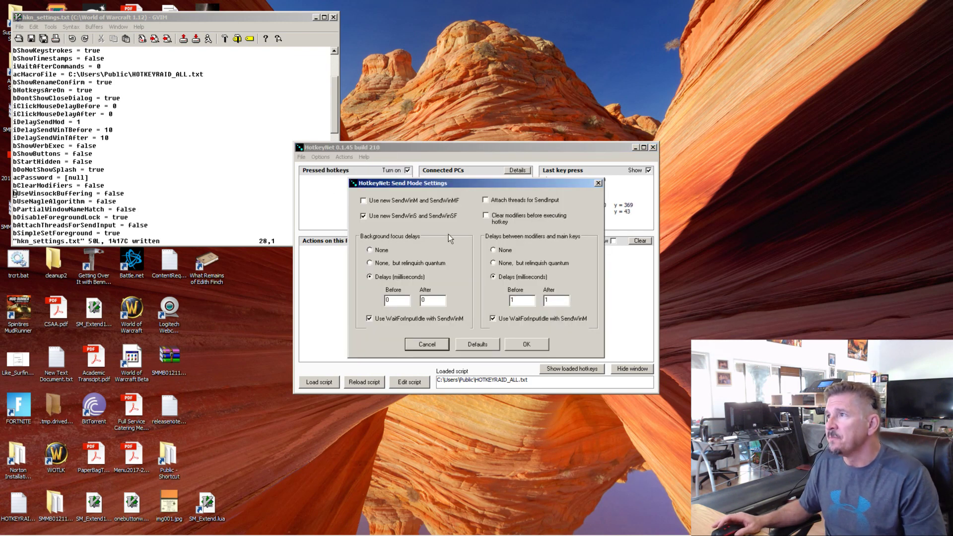
{"action": "left_click", "coordinate": [486, 216]}
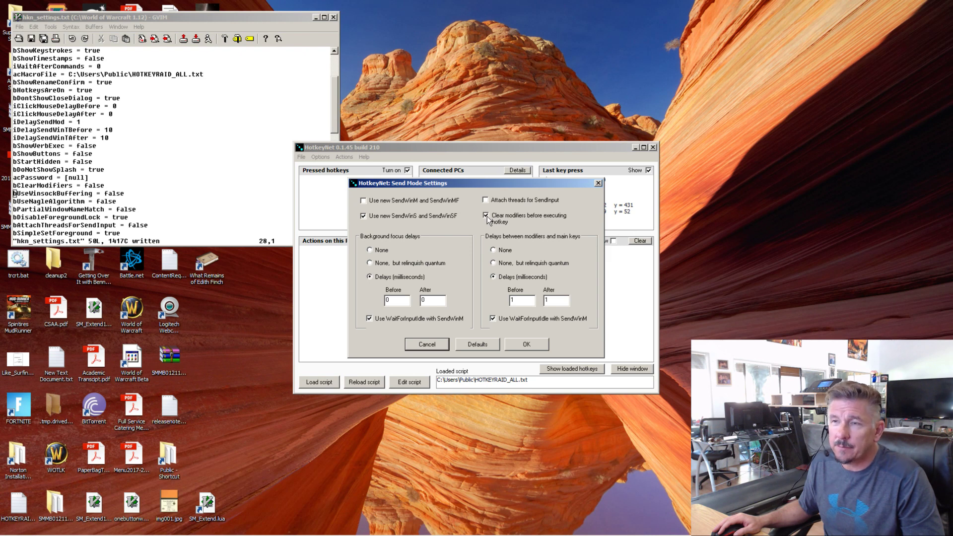
{"action": "left_click", "coordinate": [487, 217]}
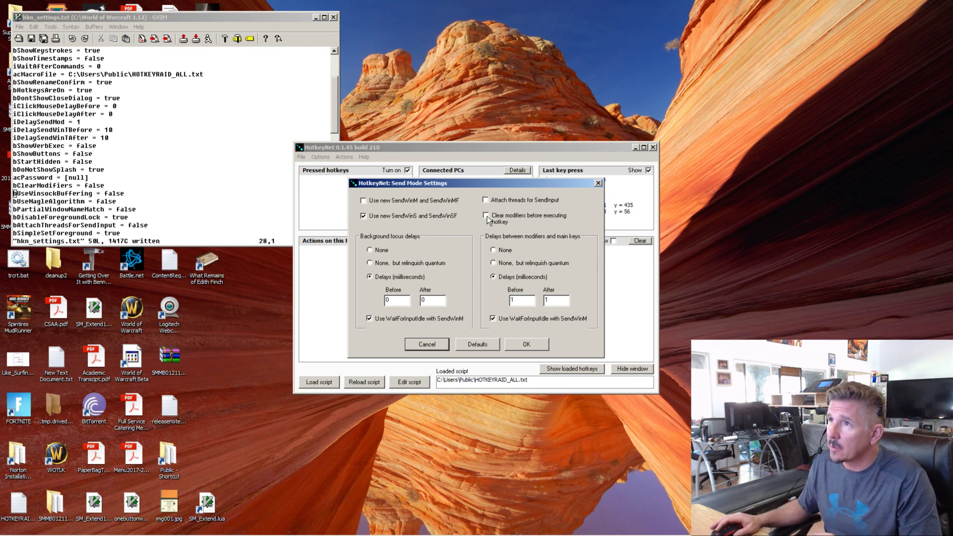
Launch NohBoard from the taskbar and bring its window forward
{"action": "mouse_move", "coordinate": [232, 520]}
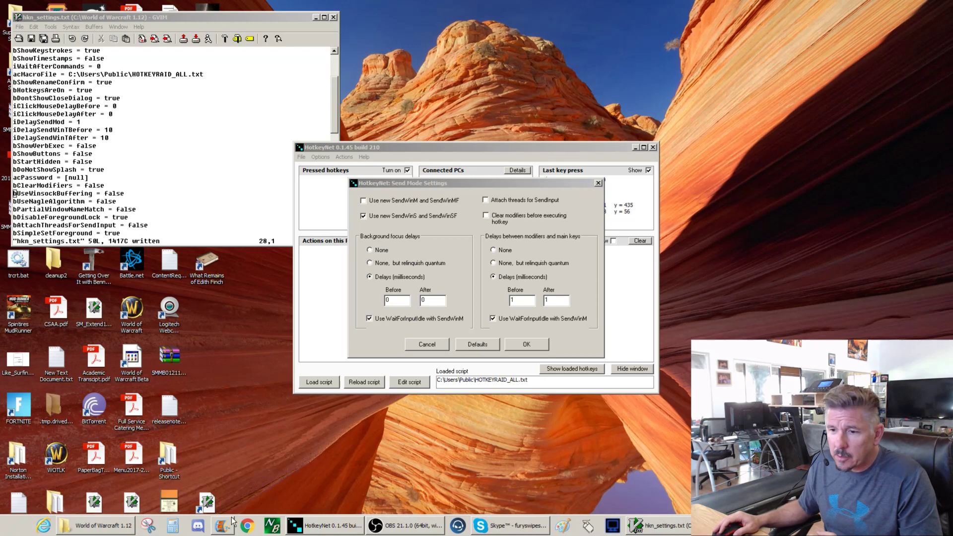
{"action": "left_click", "coordinate": [272, 526]}
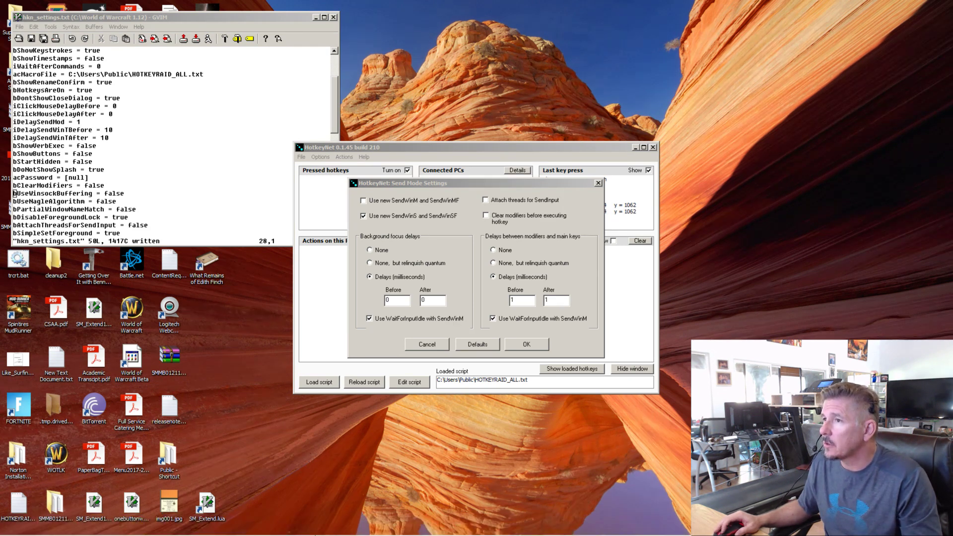
{"action": "left_click", "coordinate": [281, 507]}
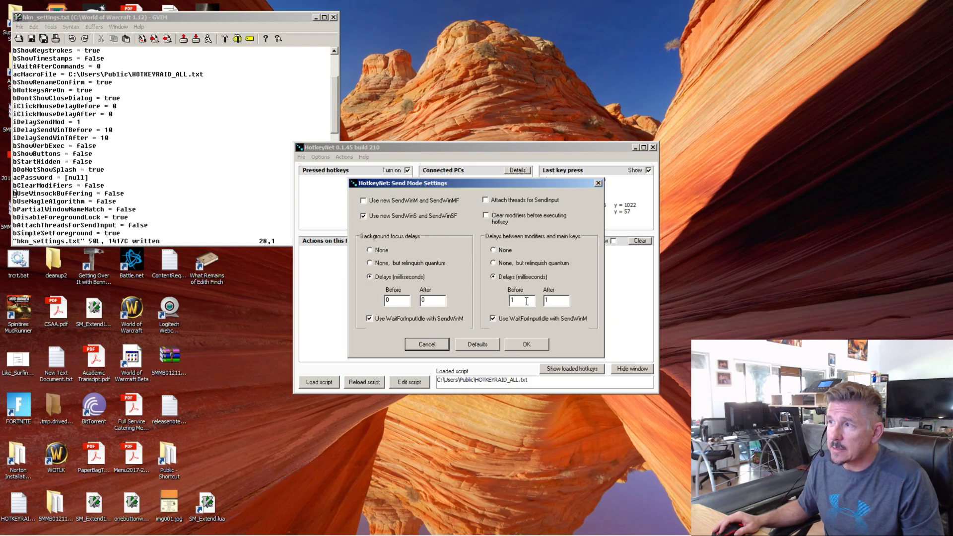
{"action": "left_click", "coordinate": [527, 302]}
{"action": "left_click", "coordinate": [513, 300]}
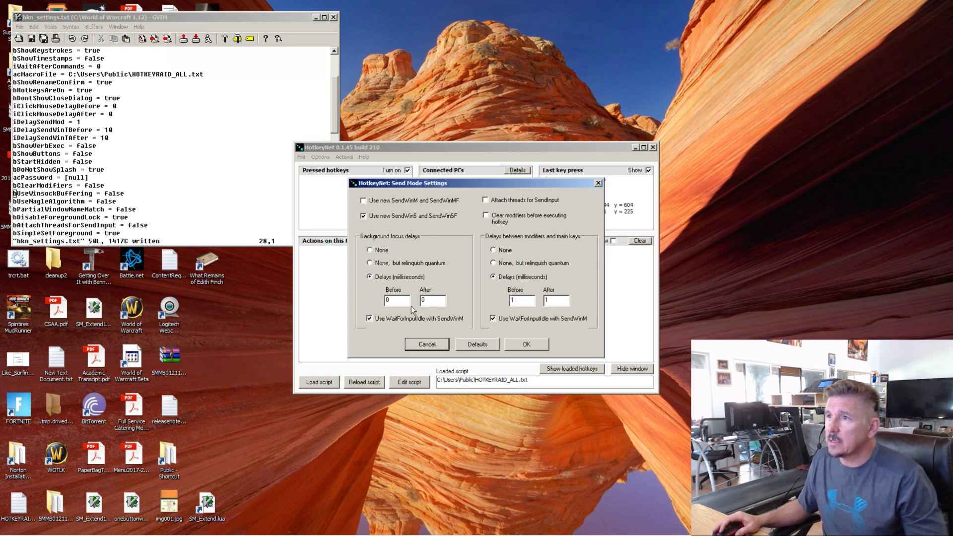
{"action": "double_click", "coordinate": [518, 301]}
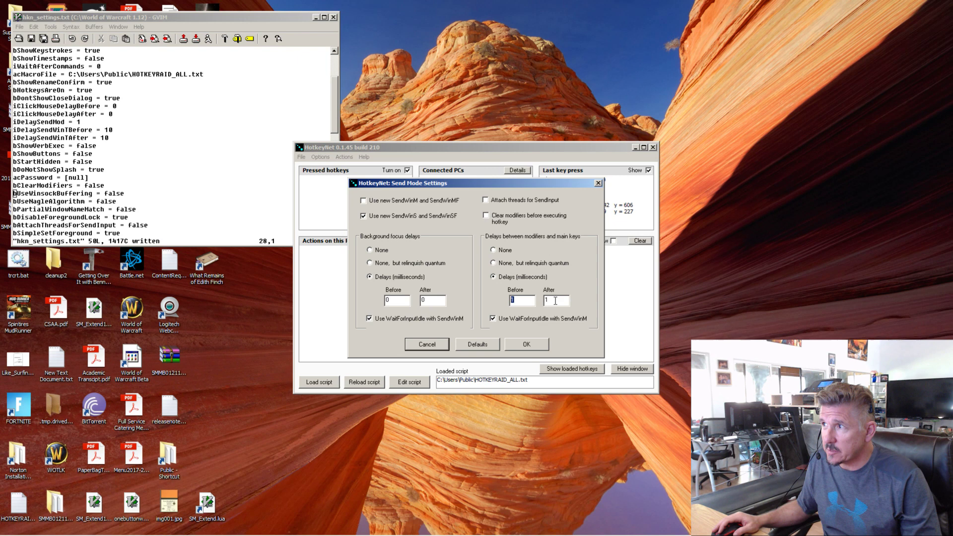
{"action": "type", "text": "9"}
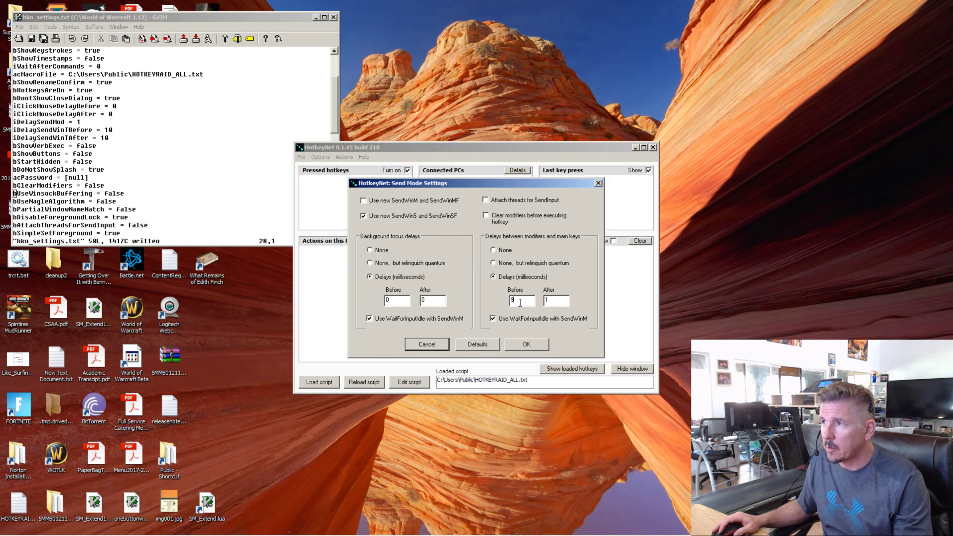
{"action": "key", "text": "BackSpace"}
{"action": "type", "text": "0"}
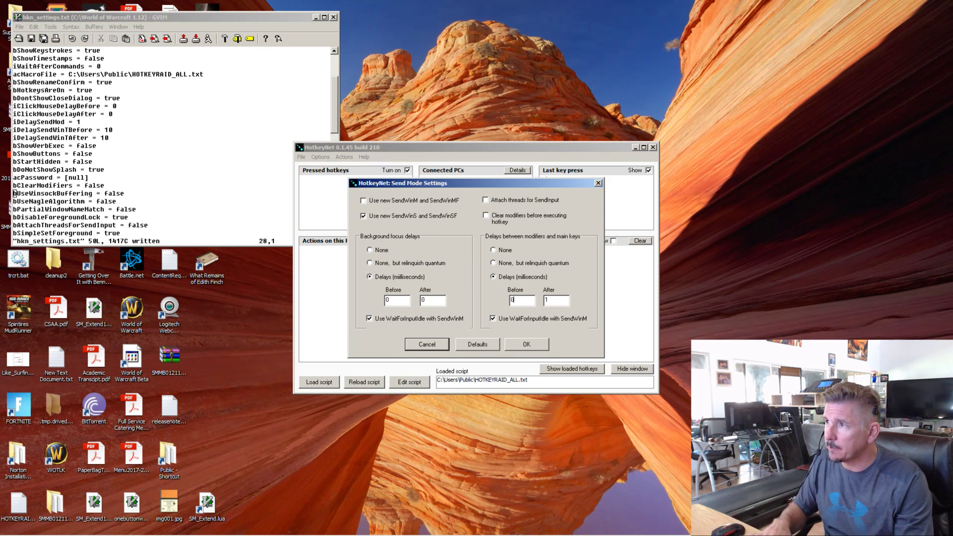
{"action": "double_click", "coordinate": [551, 300]}
{"action": "type", "text": "0"}
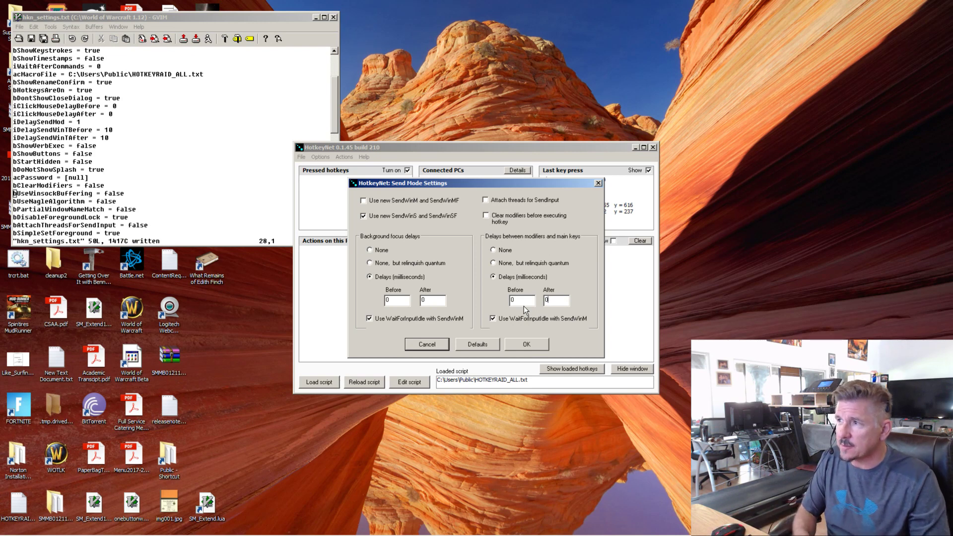
{"action": "key", "text": "BackSpace"}
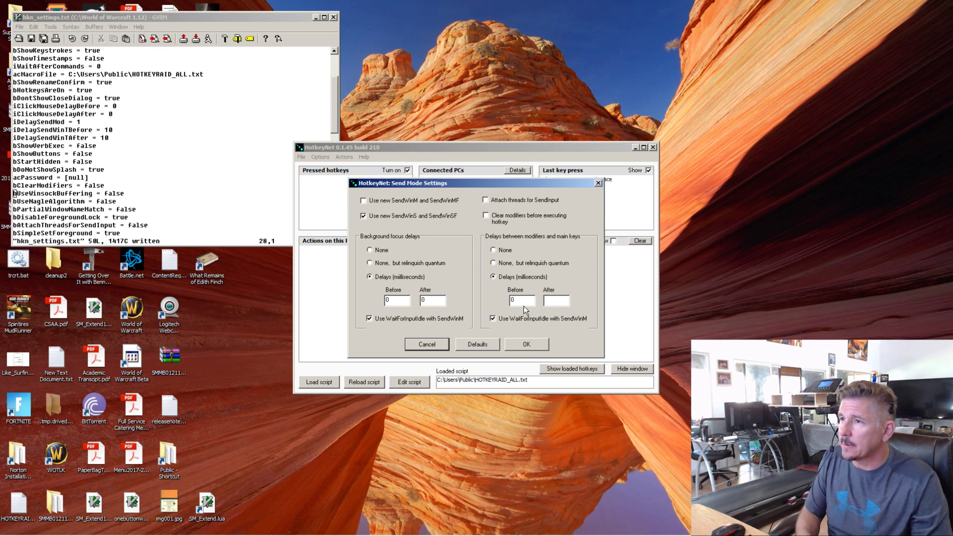
{"action": "type", "text": "1"}
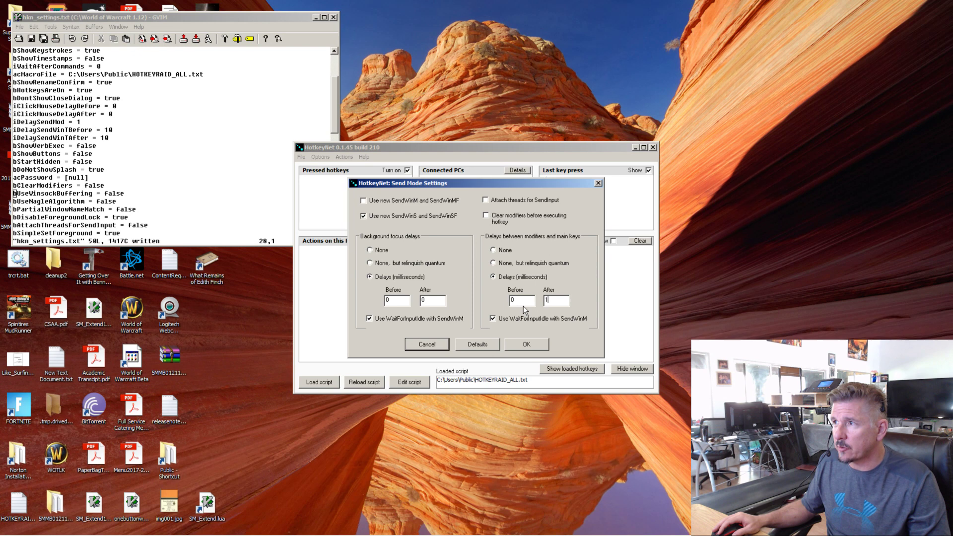
{"action": "left_click", "coordinate": [522, 299]}
{"action": "key", "text": "BackSpace"}
{"action": "type", "text": "1"}
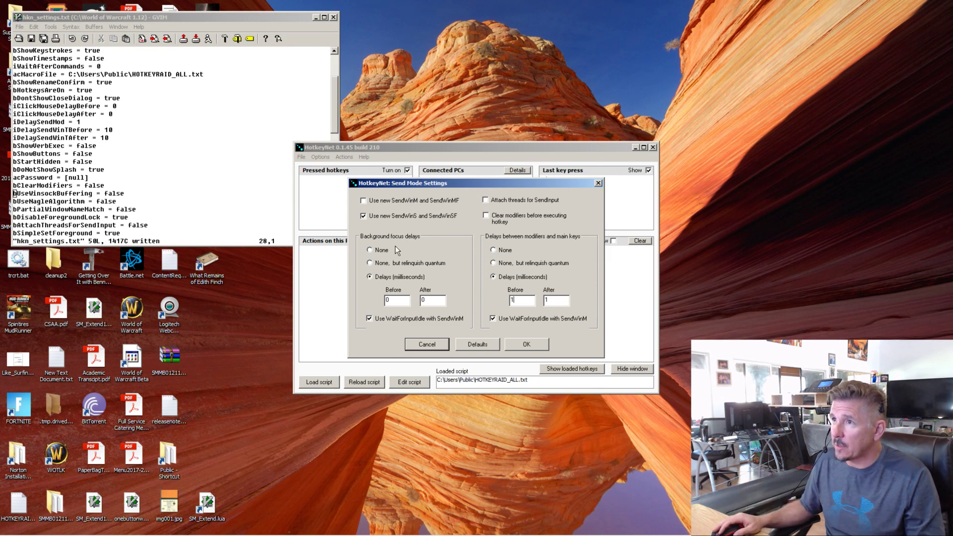
Save the Send Mode Settings changes with OK, then cancel out of Connection Settings unchanged
{"action": "left_click", "coordinate": [525, 342]}
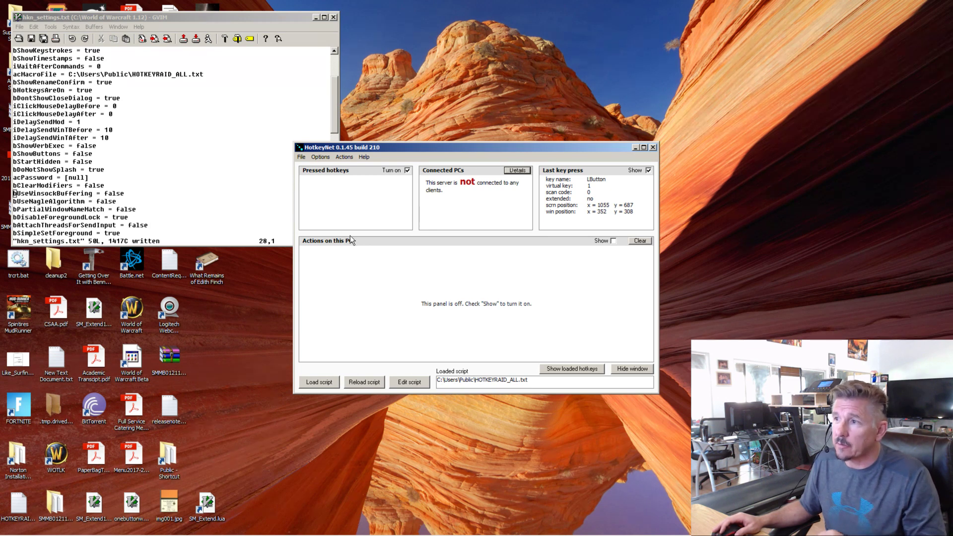
{"action": "left_click", "coordinate": [318, 159]}
{"action": "mouse_move", "coordinate": [341, 161]}
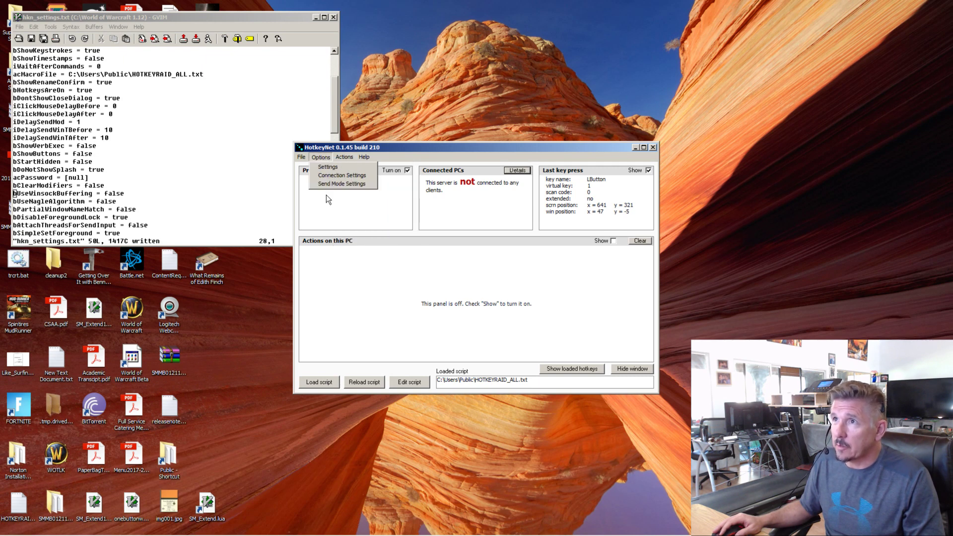
{"action": "left_click", "coordinate": [328, 184]}
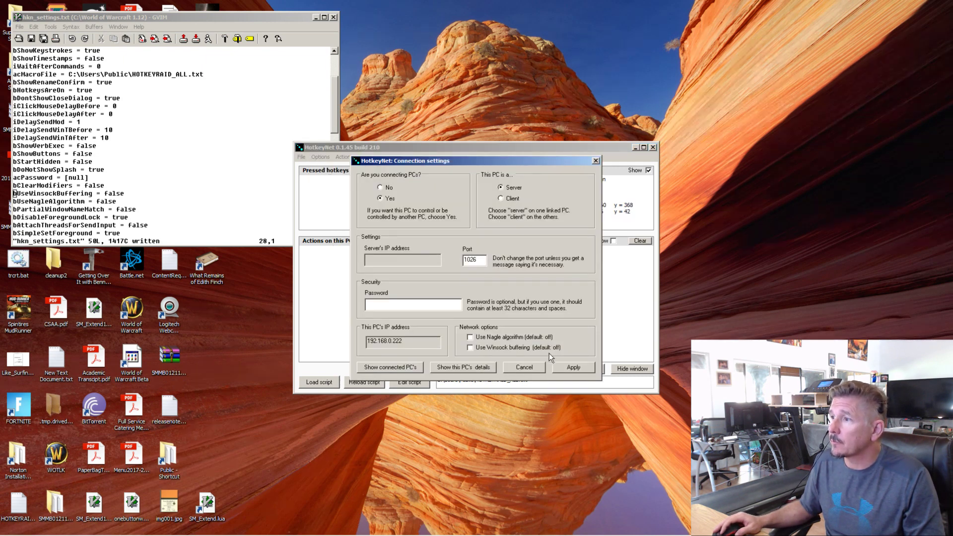
{"action": "left_click", "coordinate": [538, 371]}
Reopen Send Mode Settings to check them, then close the dialog
{"action": "left_click", "coordinate": [320, 157]}
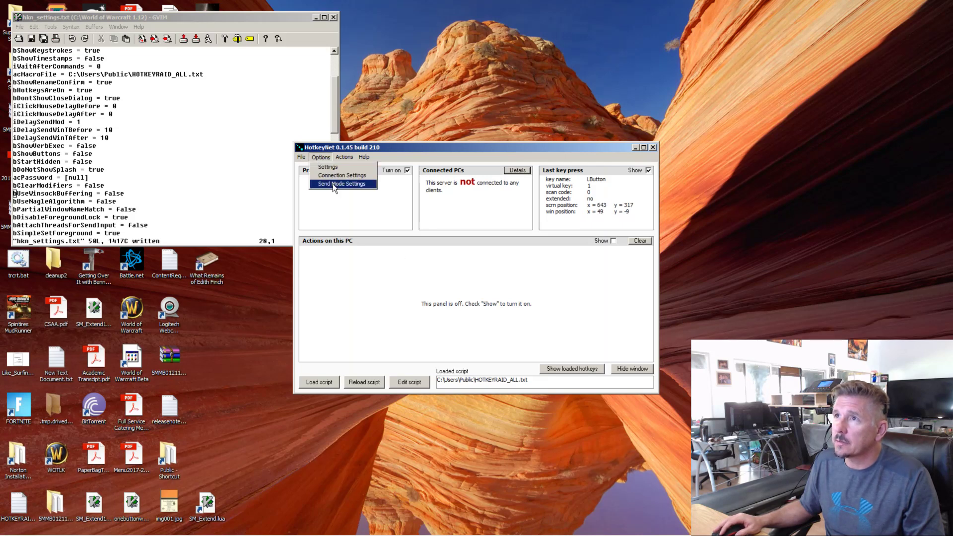
{"action": "left_click", "coordinate": [333, 183]}
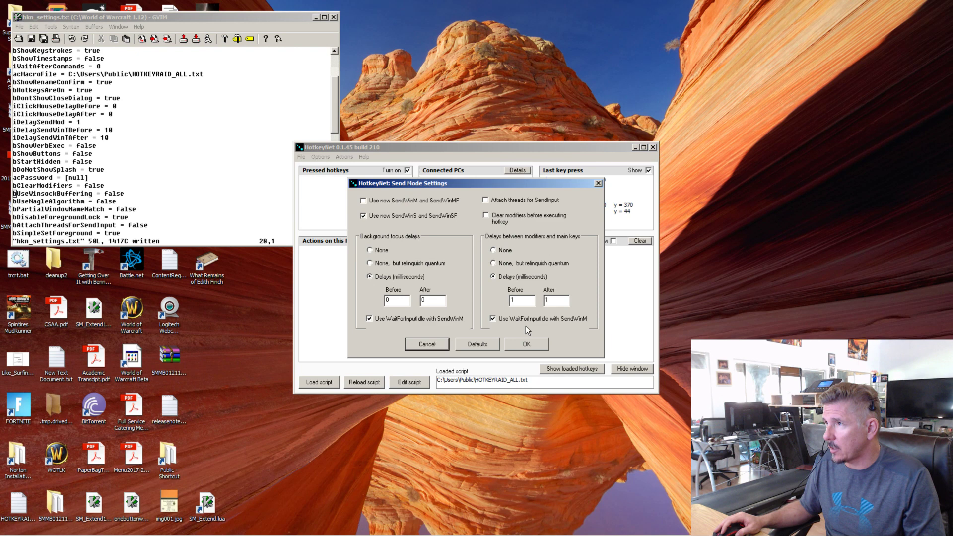
{"action": "left_click", "coordinate": [599, 184]}
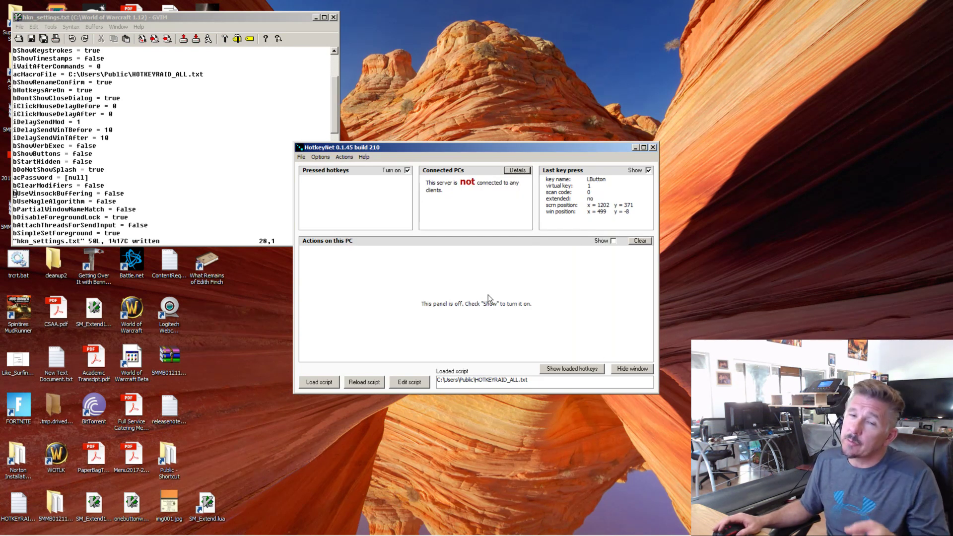